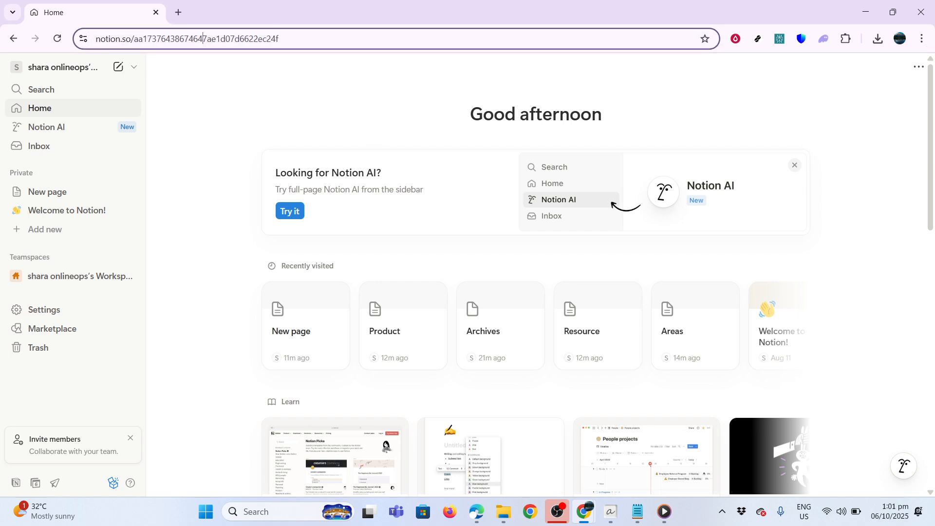
double_click(203, 45)
left_click(203, 45)
key("shift+Home")
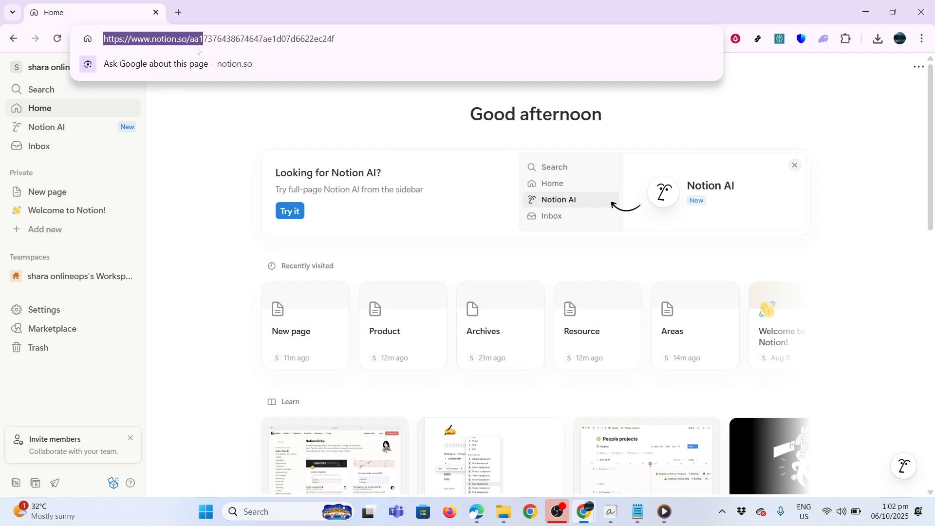
left_click(190, 143)
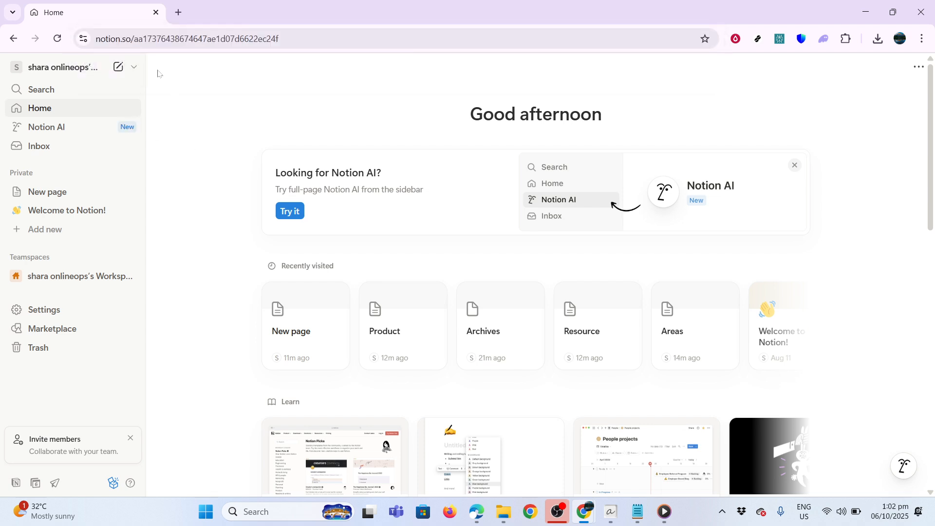
Step: Create a private page titled "PARA Dashboard" and add a subpage named "Projects" inside it
left_click(118, 67)
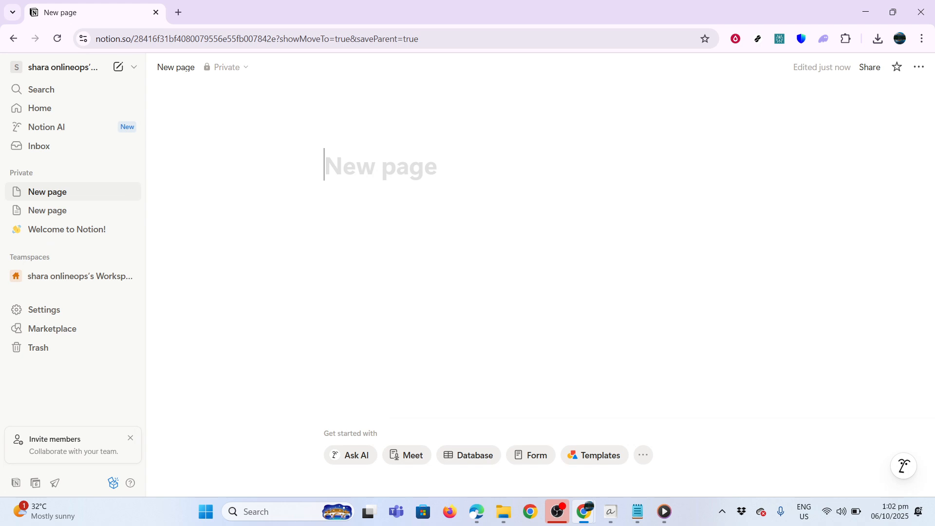
type("PARA Dashboard")
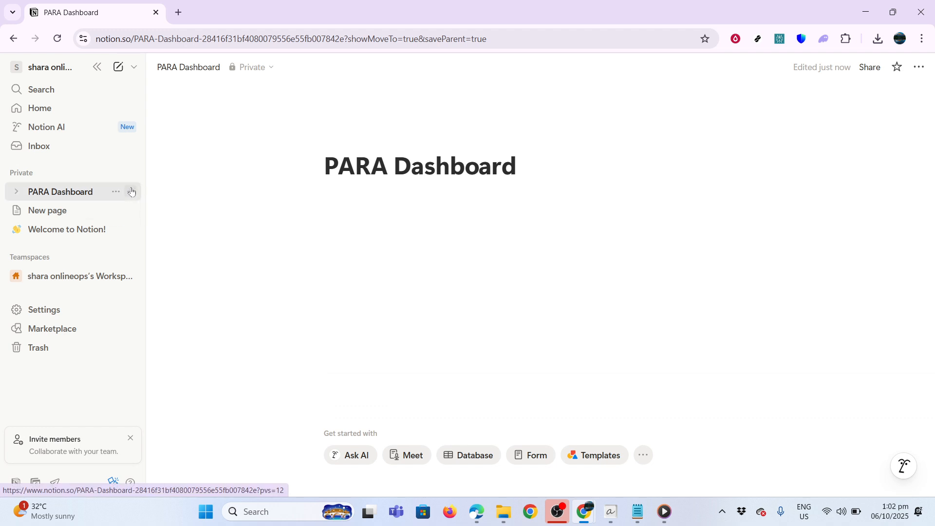
left_click(131, 192)
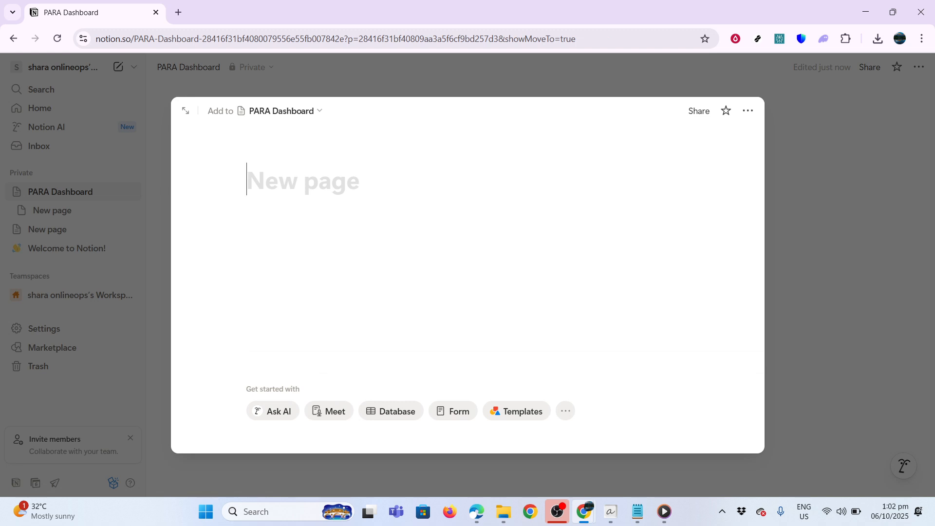
type("Projects")
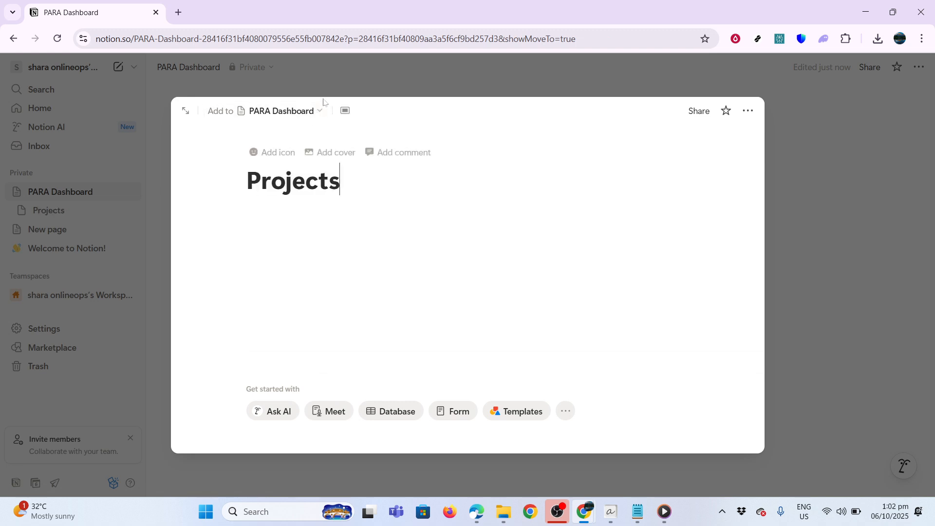
left_click(334, 77)
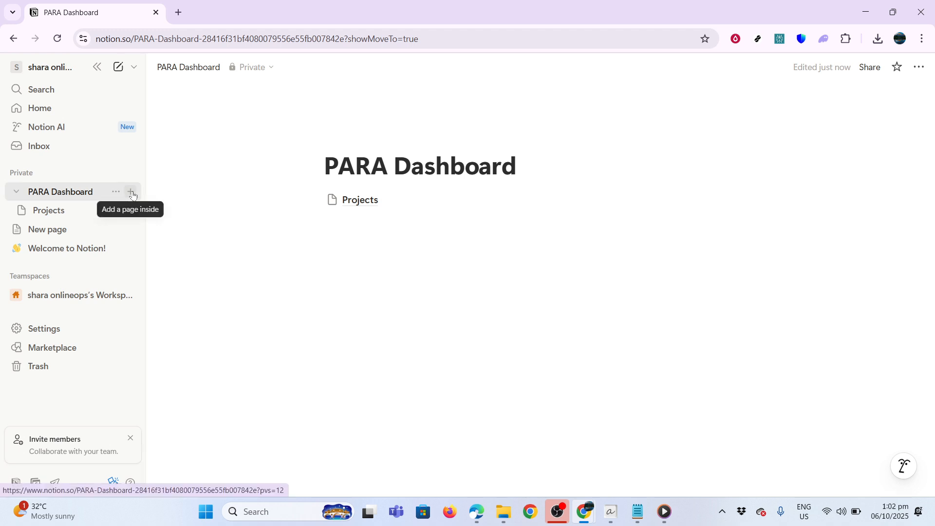
Step: Add two more subpages named "Areas" and "Resources" inside the PARA Dashboard page
left_click(132, 193)
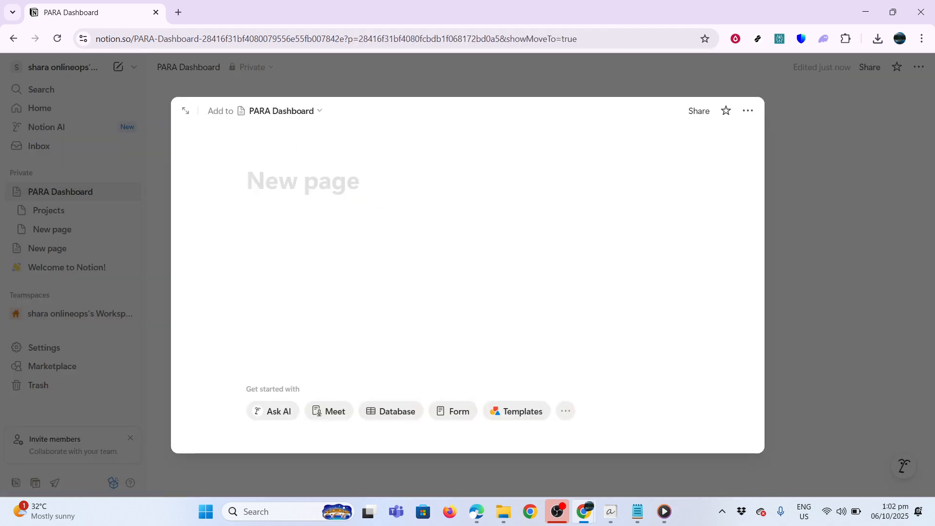
type("Areas")
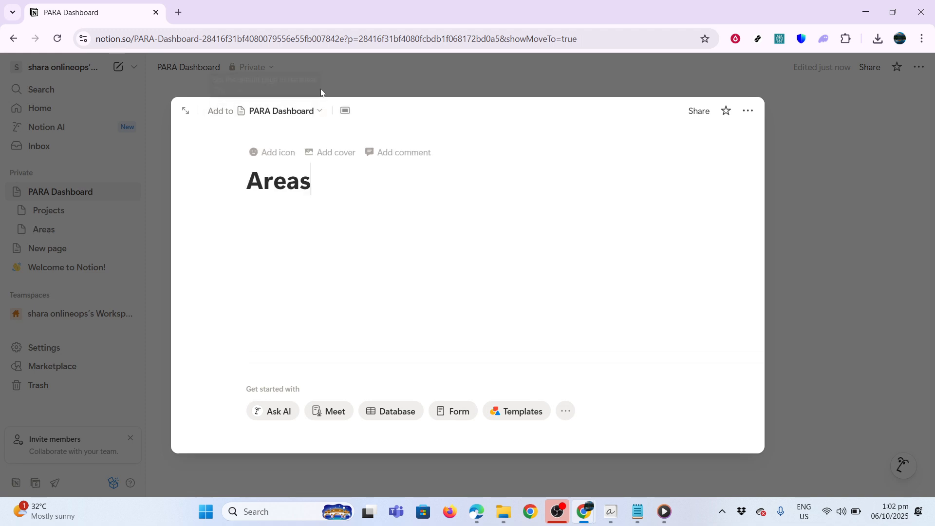
left_click(322, 80)
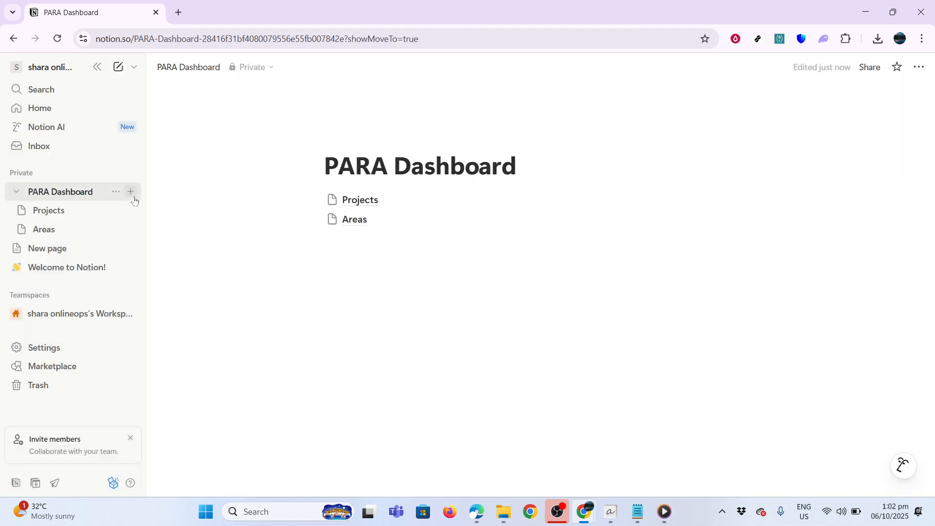
left_click(132, 192)
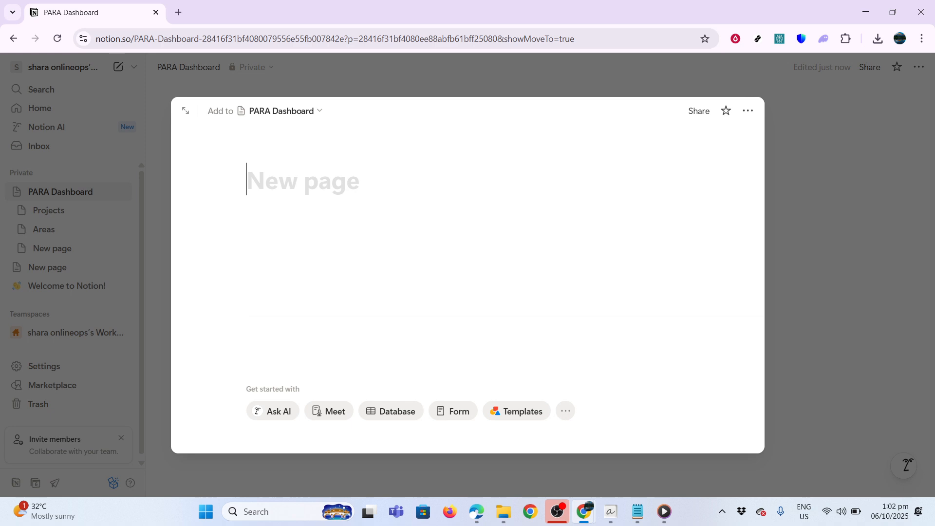
type("Resources")
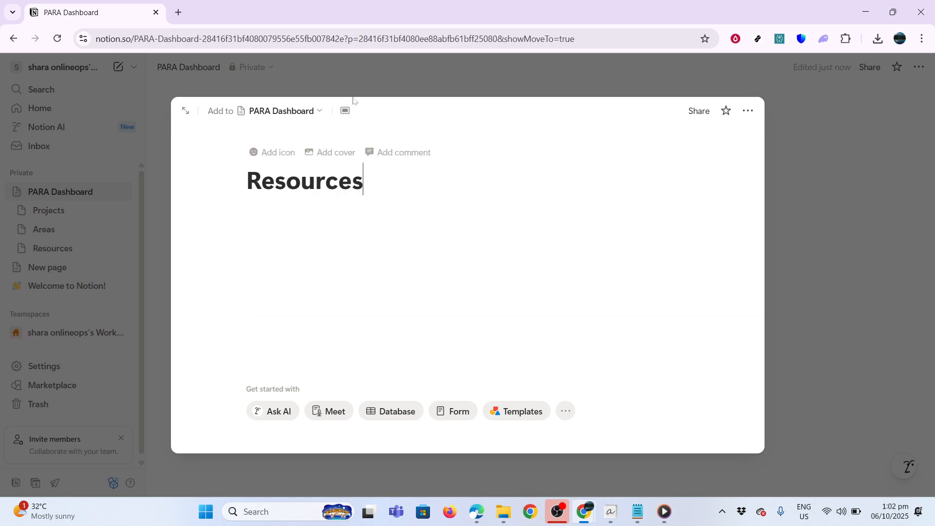
left_click(361, 89)
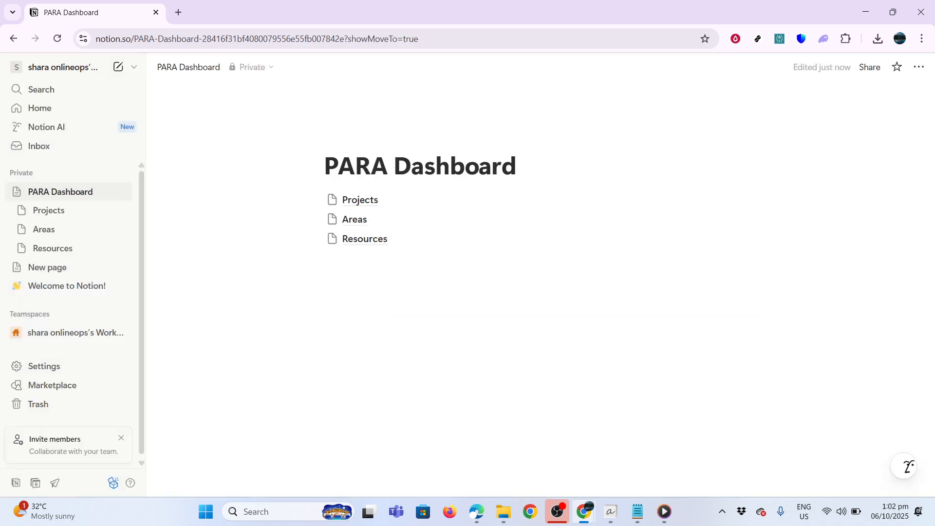
Step: Add a subpage named "Archives" inside the PARA Dashboard page
left_click(126, 192)
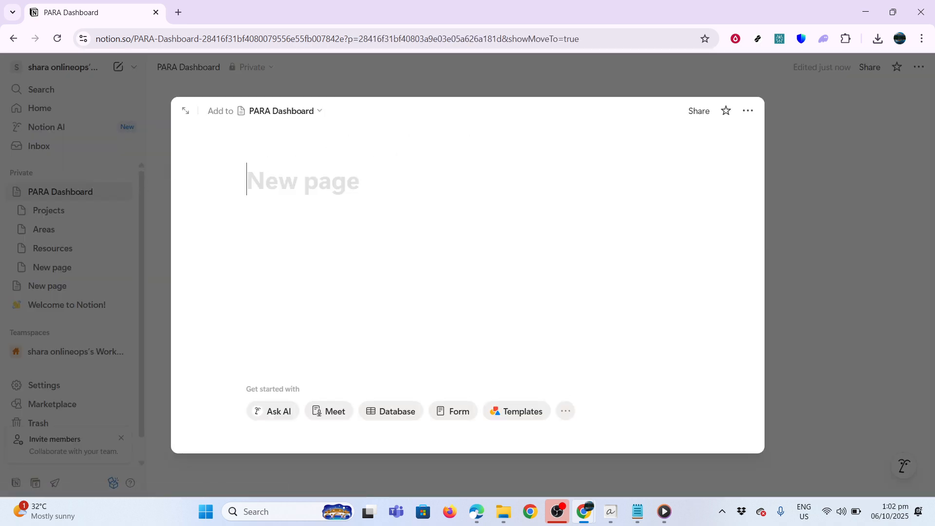
type("Archives")
left_click(350, 86)
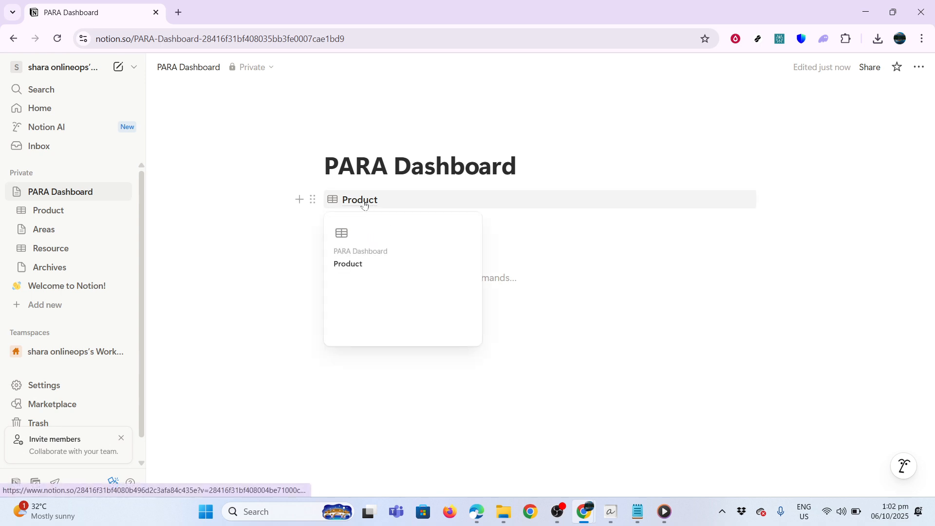
Step: Open the Product database and look at the options of its table view and project name property
left_click(34, 210)
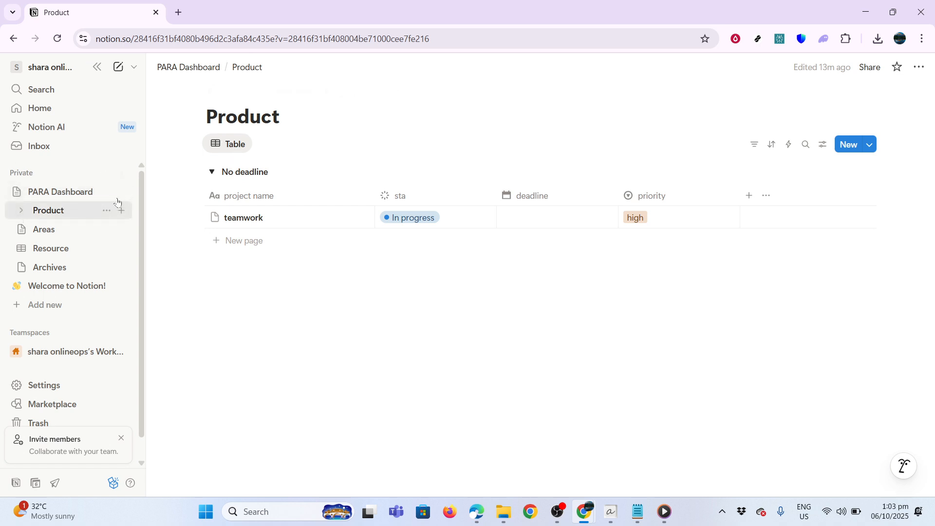
left_click(226, 144)
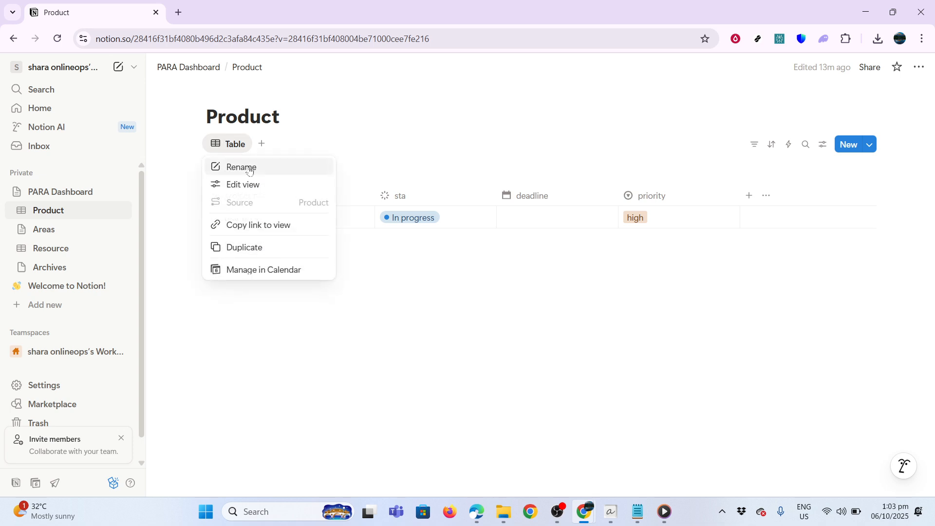
key("Escape")
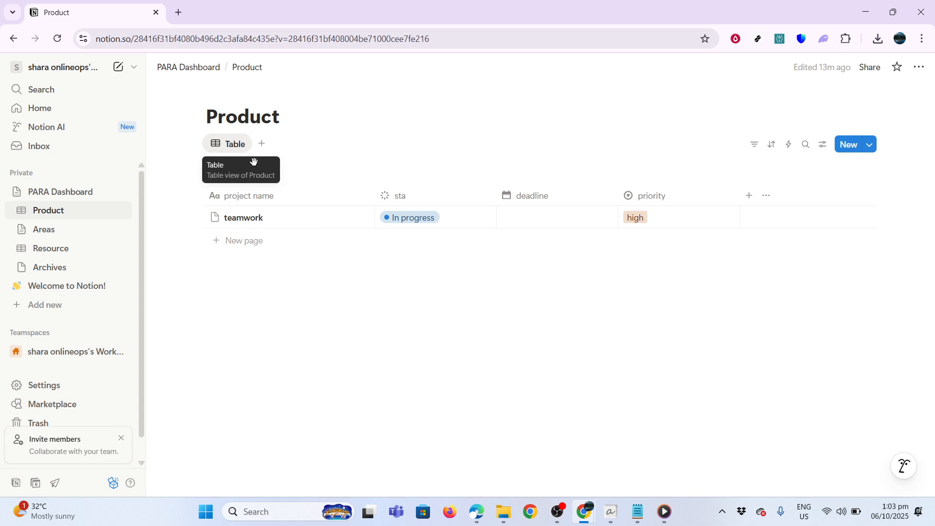
left_click(244, 197)
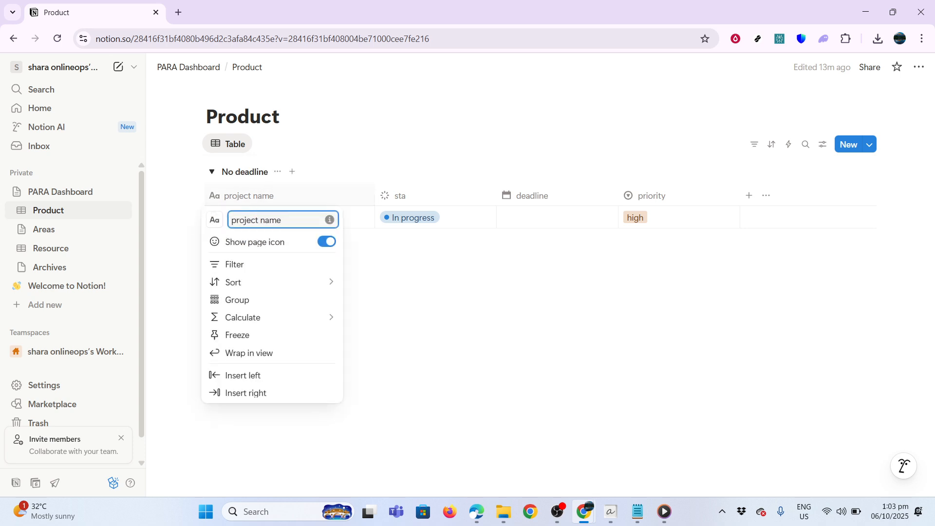
left_click_drag(282, 220, 232, 221)
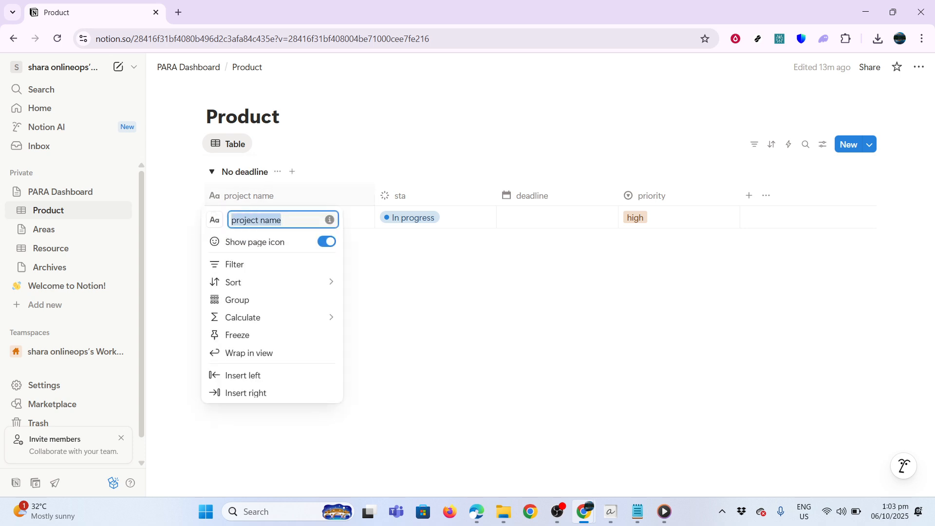
Step: Rename the "sta" property of the Product table to "status"
left_click(442, 199)
left_click(442, 200)
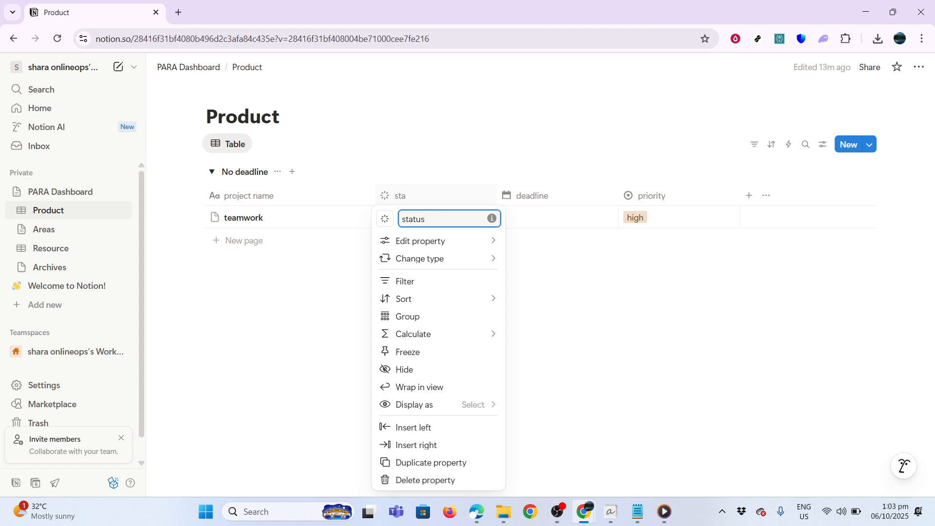
type("tus")
Step: Set the teamwork project's deadline to October 15, 2025, and add a blank project row below it
left_click(545, 205)
left_click(546, 203)
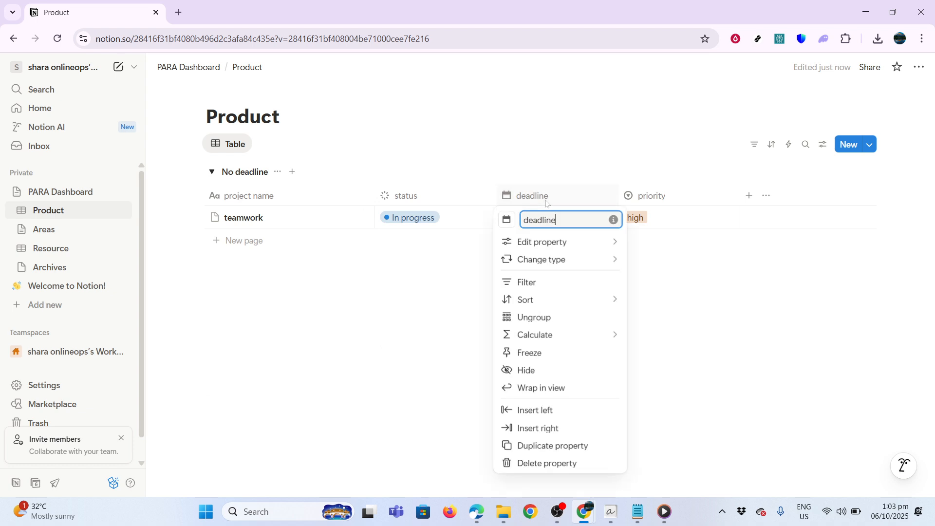
key("Escape")
left_click(509, 224)
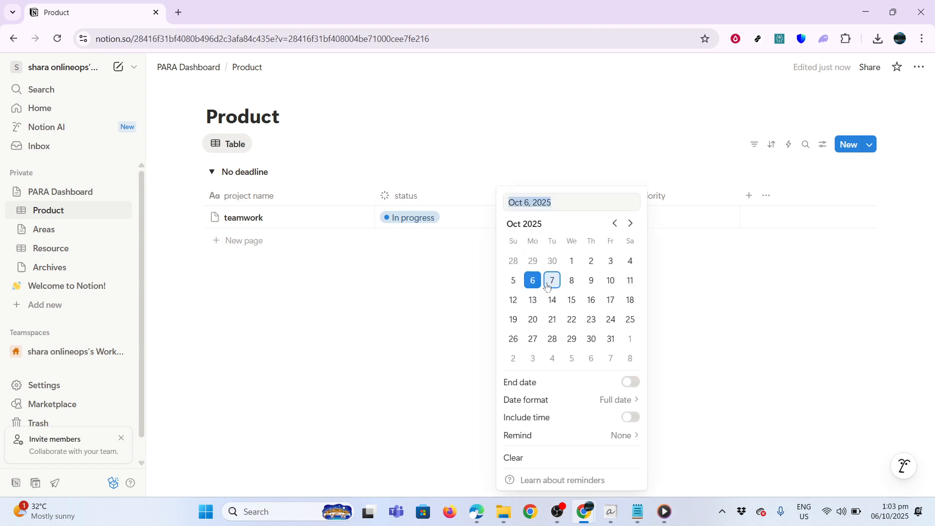
left_click(571, 300)
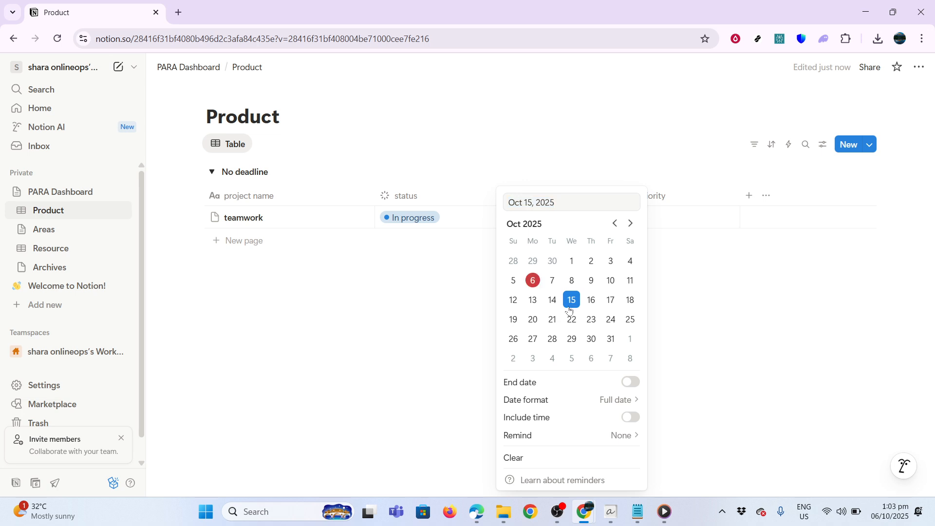
left_click(491, 306)
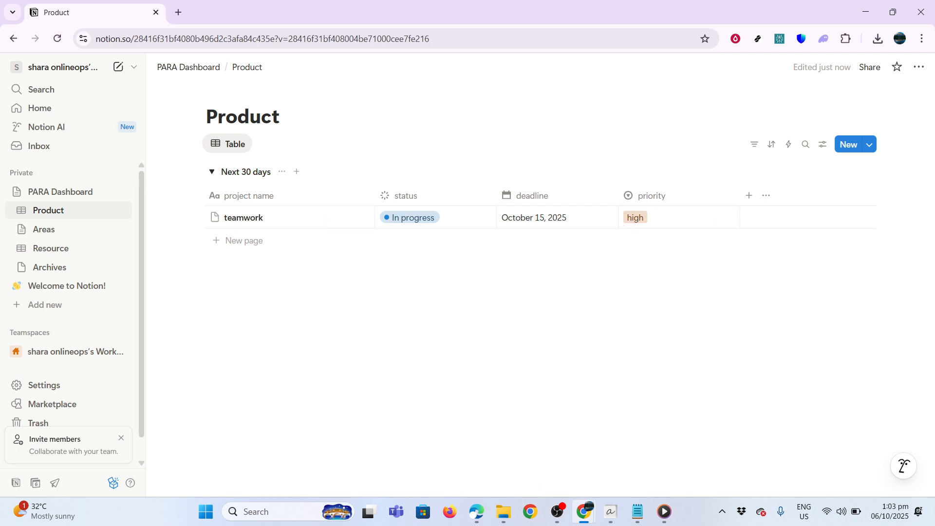
left_click(216, 241)
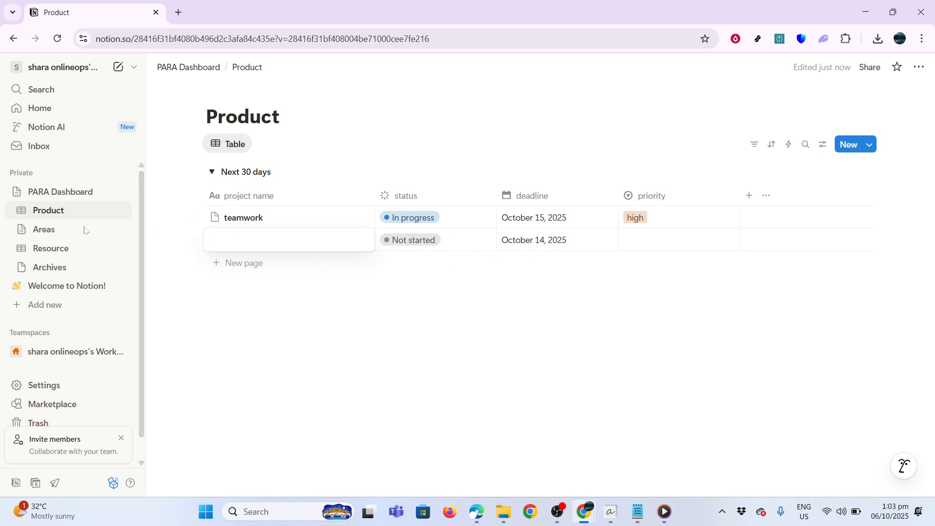
Step: Insert an empty toggle list block below "finances" on the Areas page
left_click(66, 229)
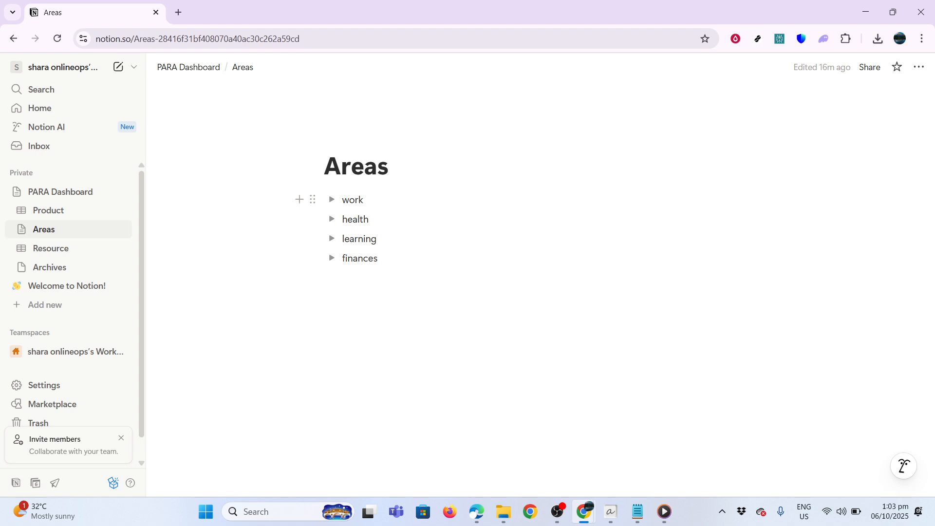
left_click(360, 279)
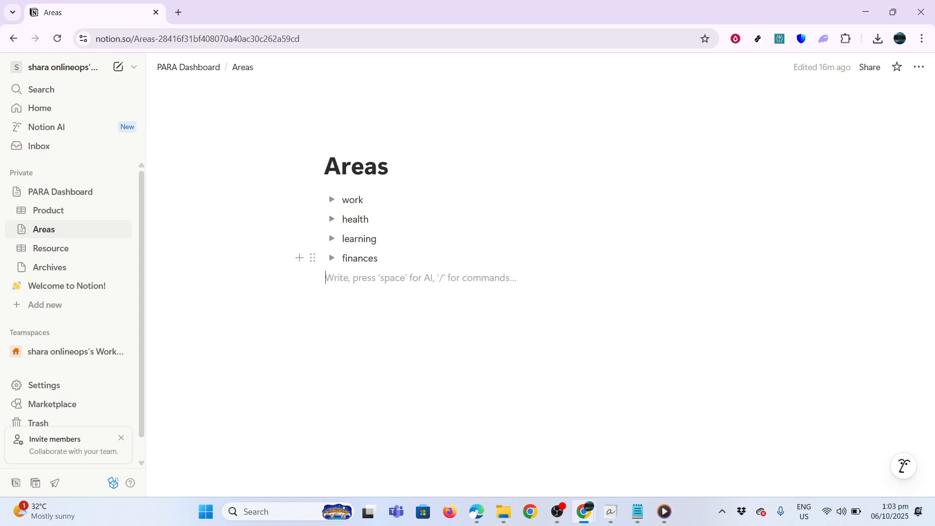
type("/")
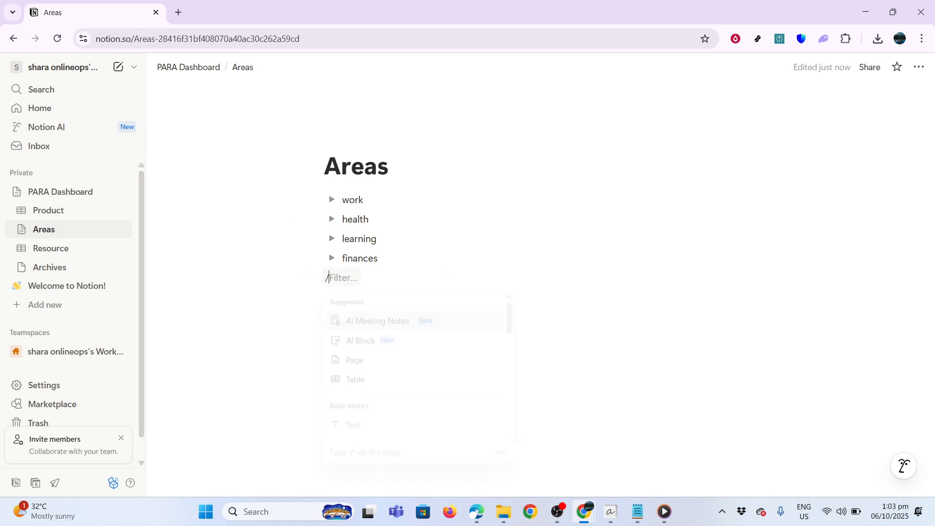
type("tog")
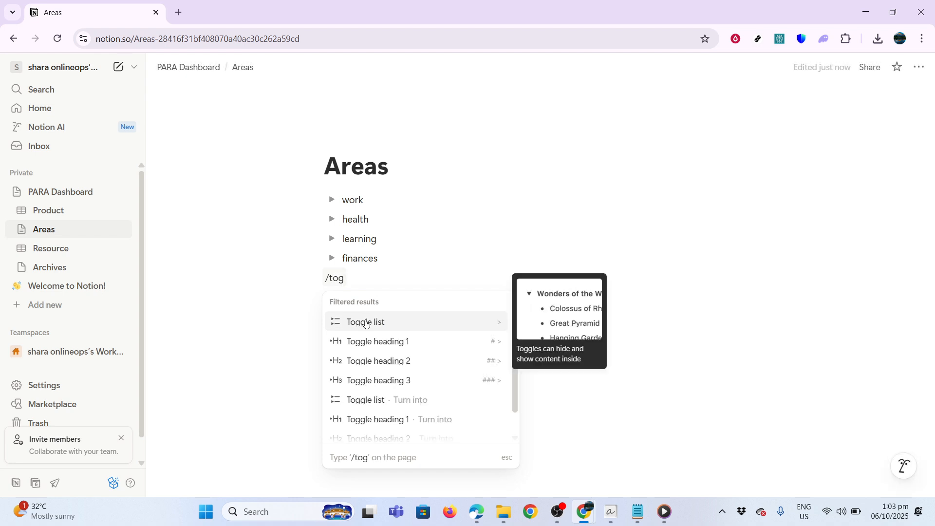
key("Return")
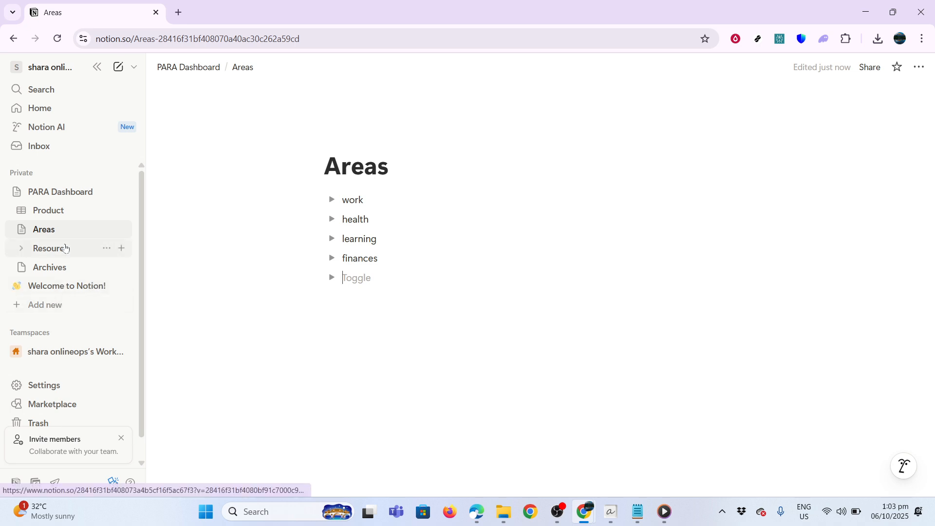
Step: Open the Resource database and look at the options of its topic property
left_click(66, 248)
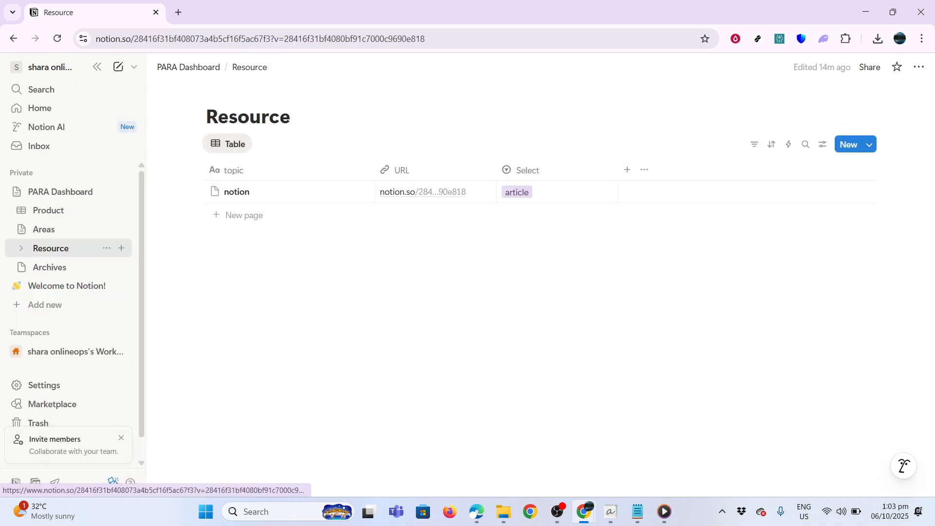
left_click(238, 176)
left_click(241, 174)
left_click(251, 180)
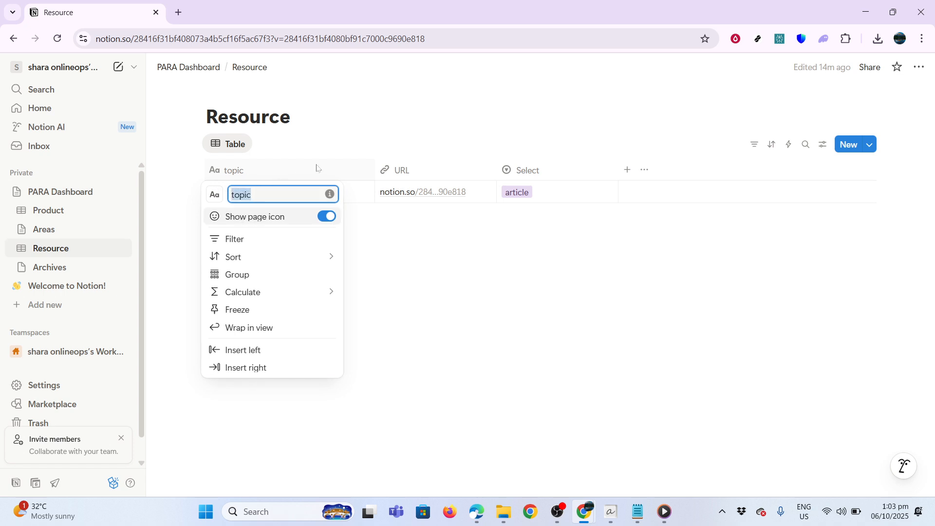
left_click(403, 170)
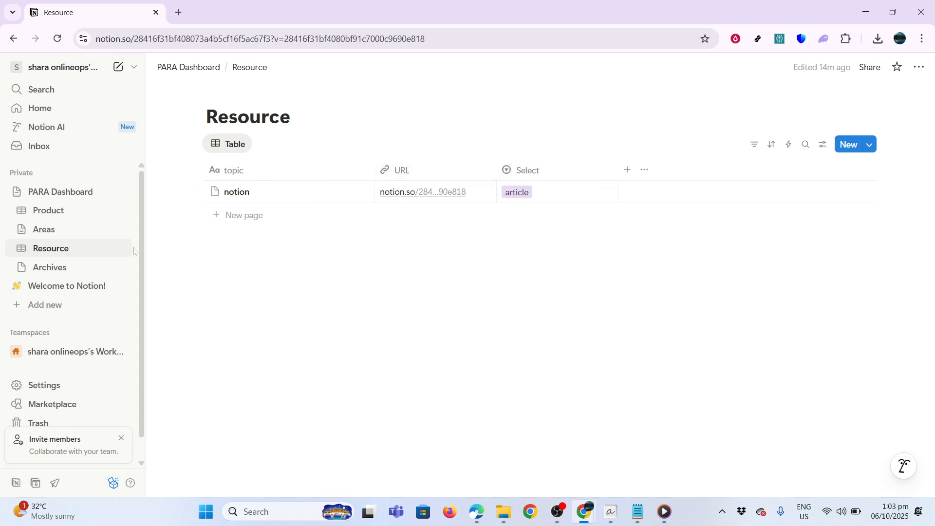
Step: Add a row with the topic "prepare" to the Resource table and open its URL cell for editing
left_click(233, 218)
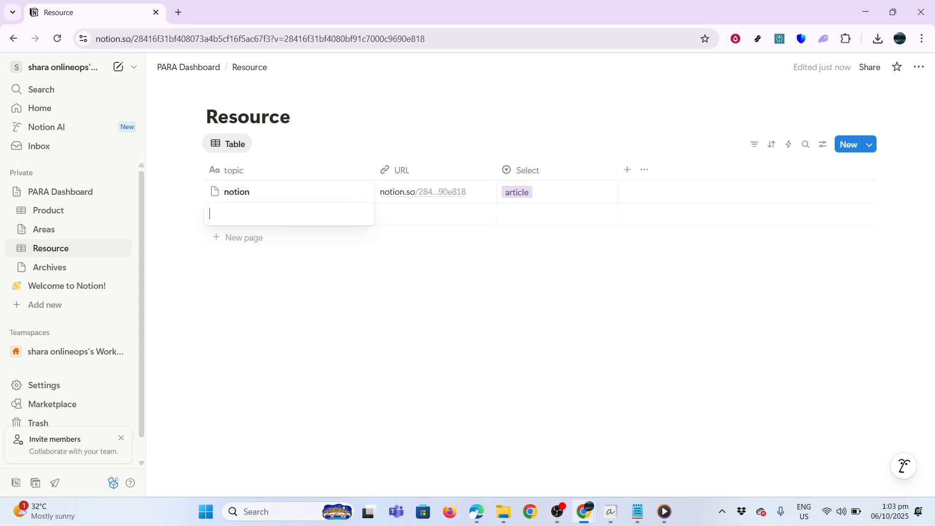
key("Escape")
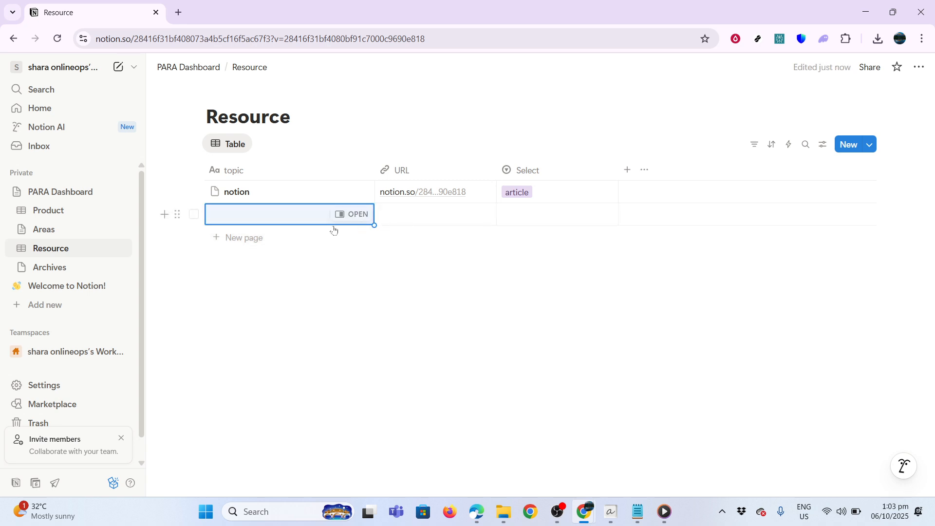
left_click(304, 226)
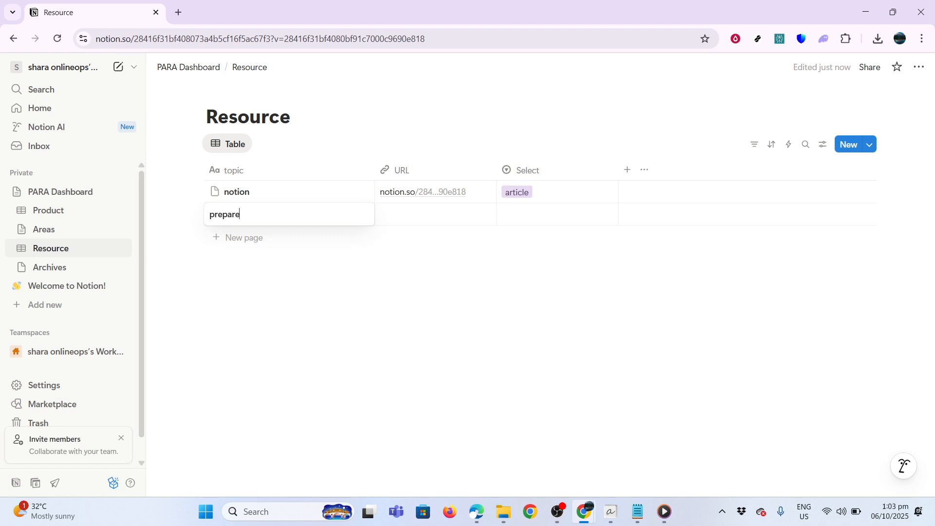
key("Escape")
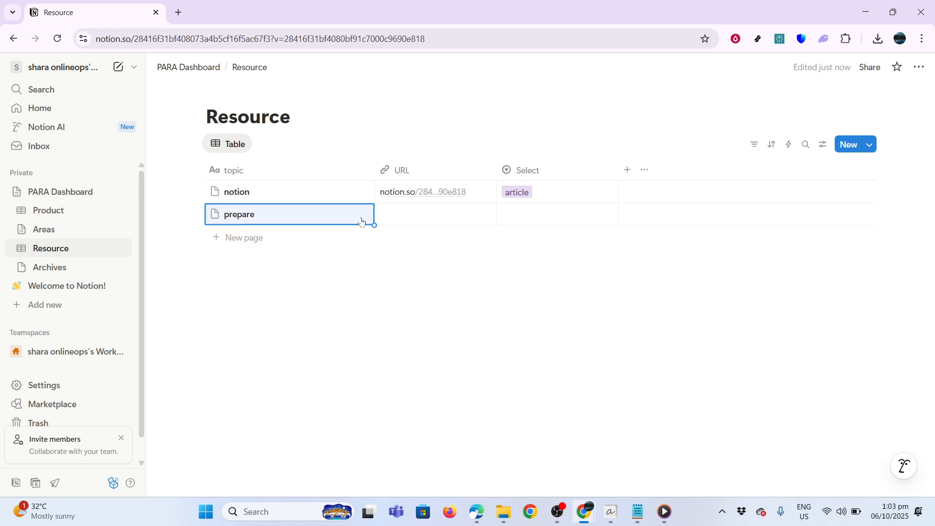
left_click(393, 223)
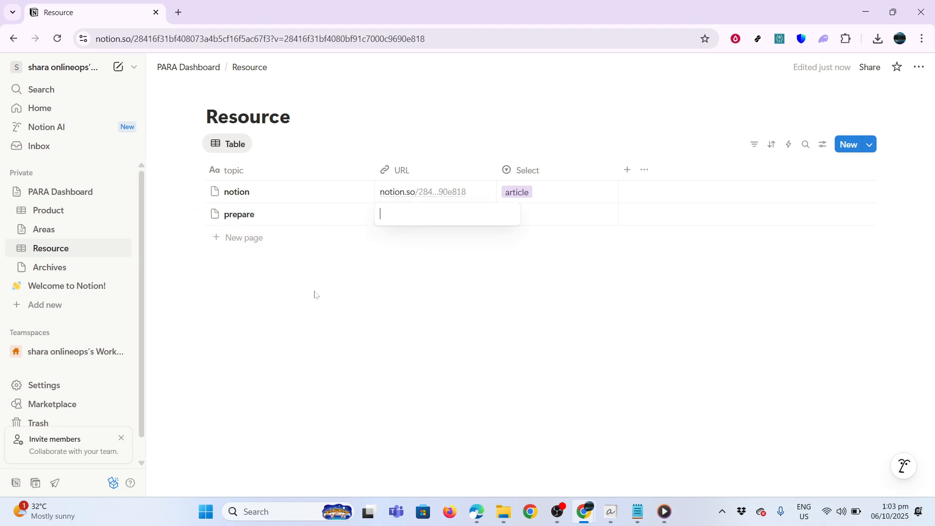